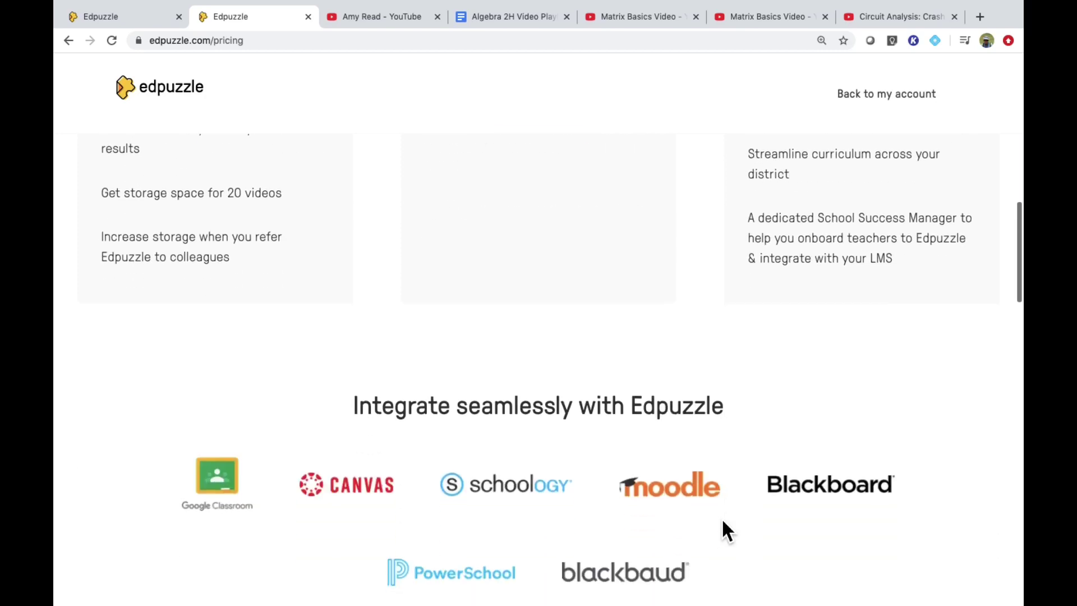
Examine the supported learning platform integrations on the pricing page and return to the Edpuzzle home page
{"action": "scroll", "coordinate": [723, 522], "scroll_direction": "up", "scroll_amount": 11}
{"action": "scroll", "coordinate": [721, 517], "scroll_direction": "down", "scroll_amount": 9}
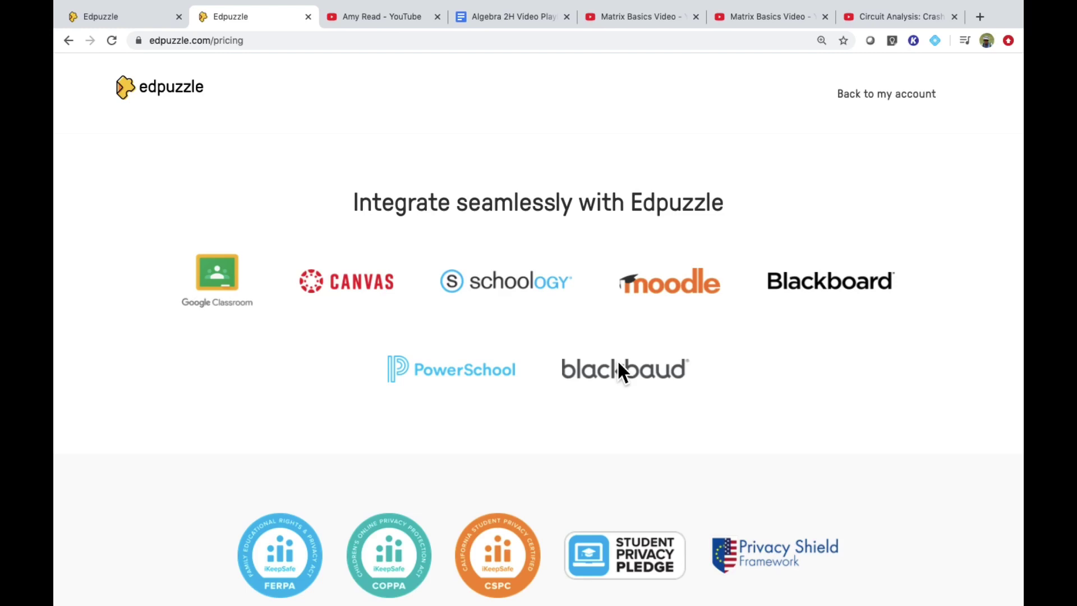
{"action": "scroll", "coordinate": [491, 118], "scroll_direction": "up", "scroll_amount": 15}
{"action": "left_click", "coordinate": [185, 91]}
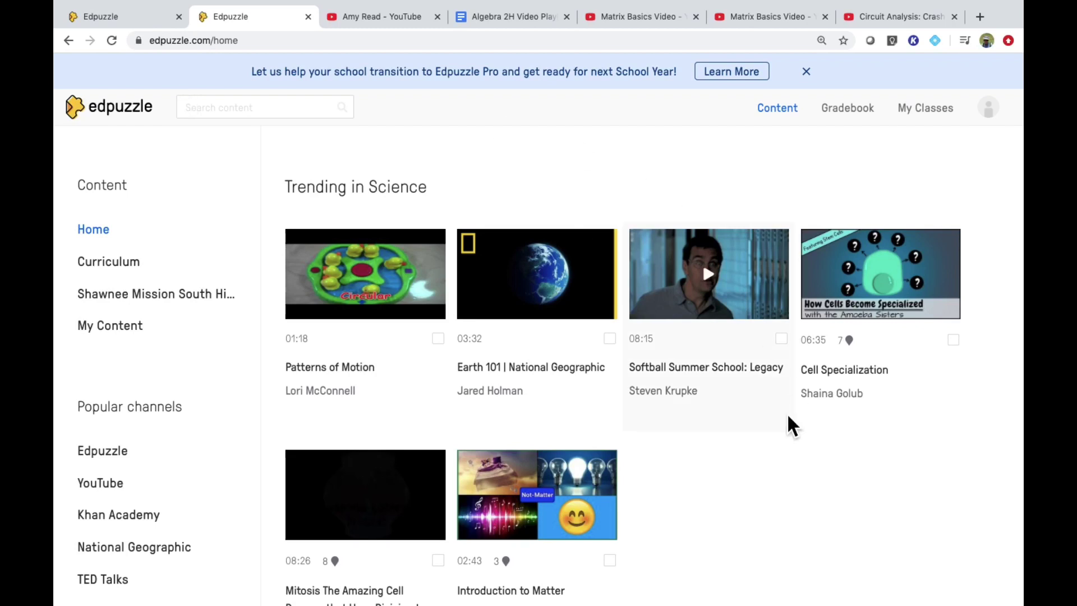
Open the "face intro" video from My Content in the video editor
{"action": "scroll", "coordinate": [788, 416], "scroll_direction": "down", "scroll_amount": 1}
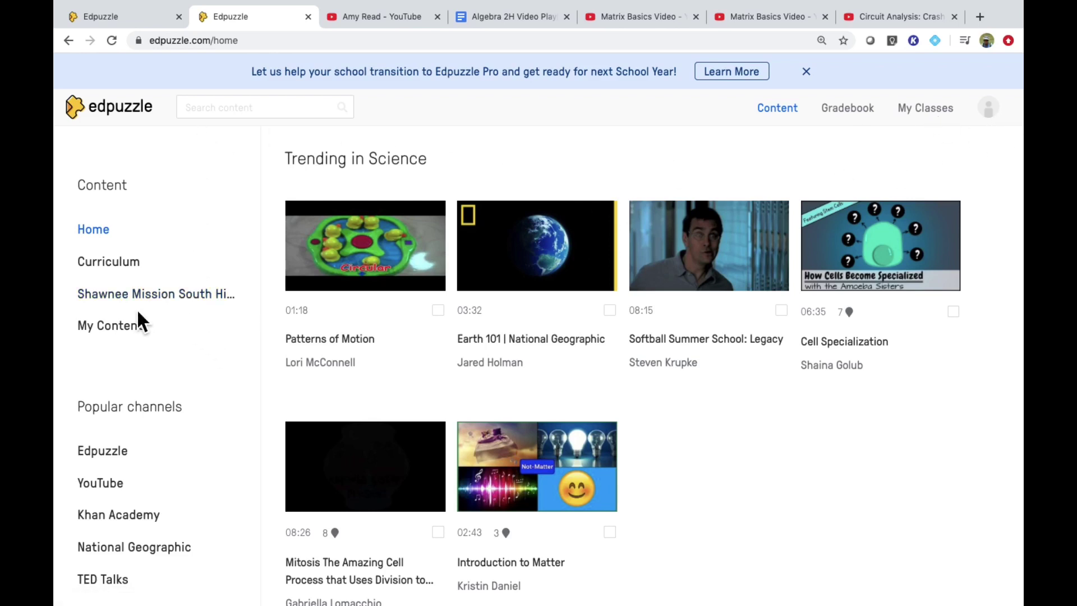
{"action": "left_click", "coordinate": [135, 330]}
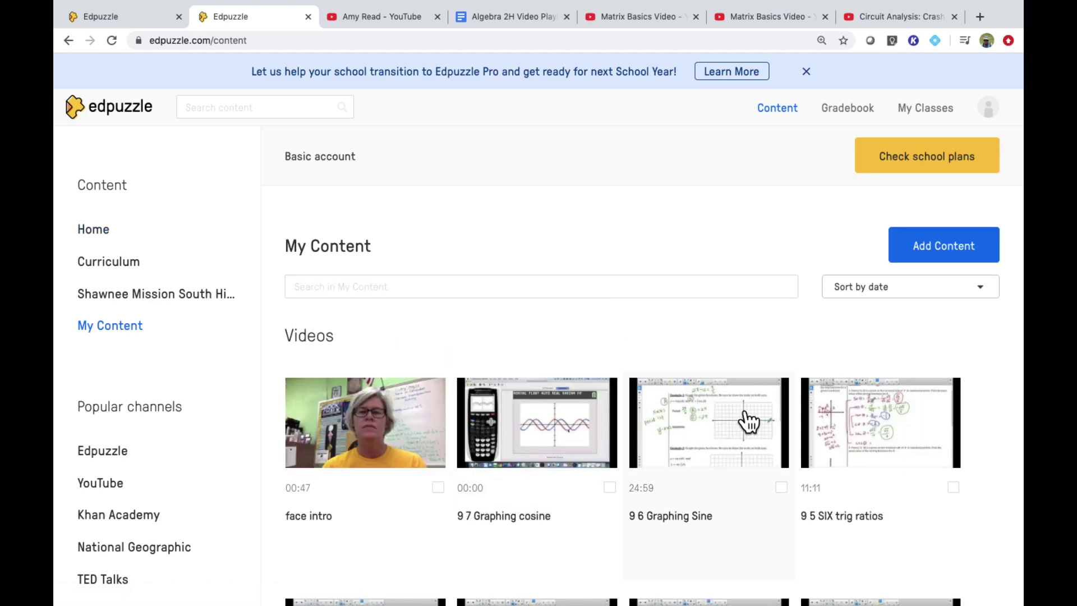
{"action": "scroll", "coordinate": [748, 421], "scroll_direction": "down", "scroll_amount": 14}
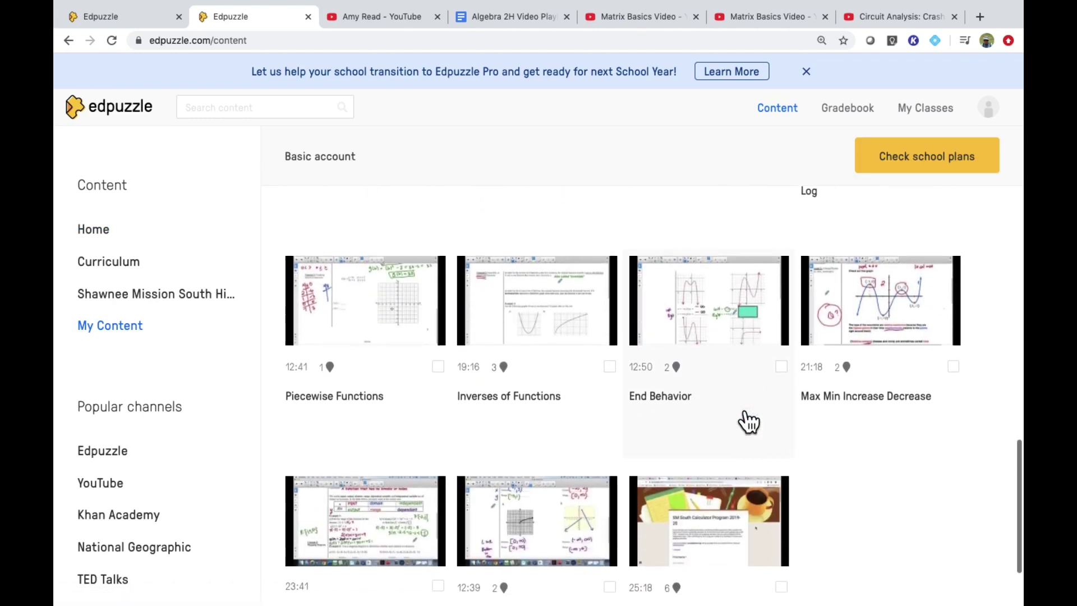
{"action": "scroll", "coordinate": [748, 422], "scroll_direction": "down", "scroll_amount": 3}
{"action": "scroll", "coordinate": [748, 422], "scroll_direction": "up", "scroll_amount": 12}
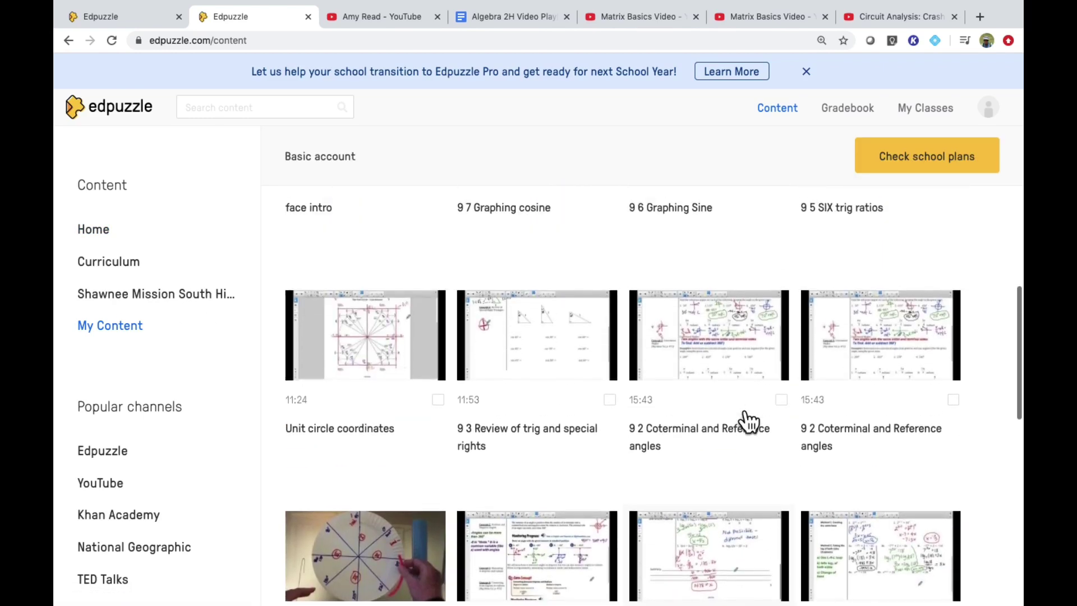
{"action": "scroll", "coordinate": [748, 422], "scroll_direction": "up", "scroll_amount": 4}
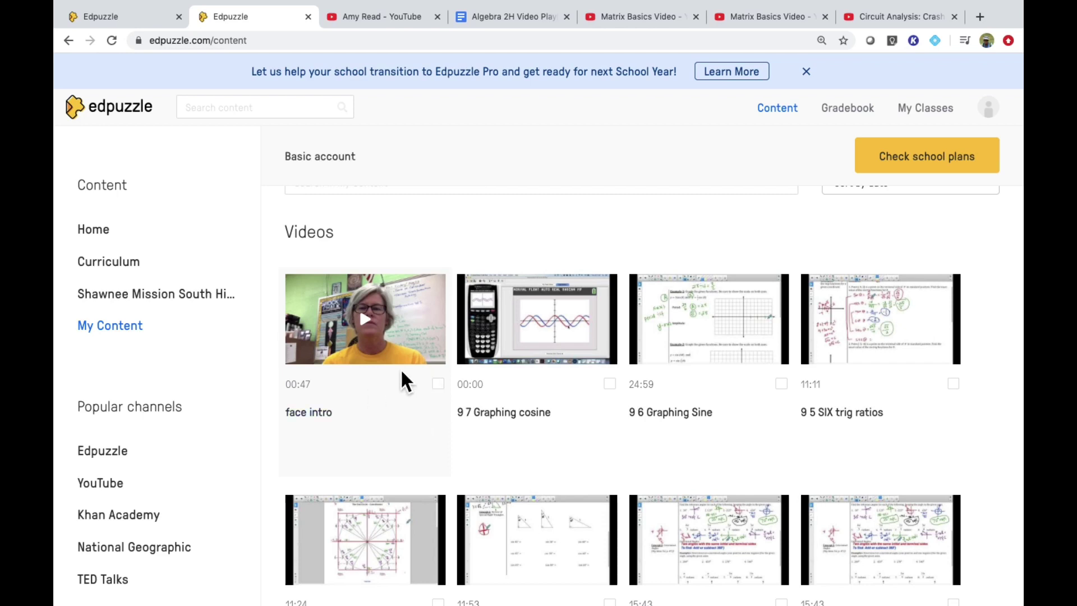
{"action": "left_click", "coordinate": [409, 334]}
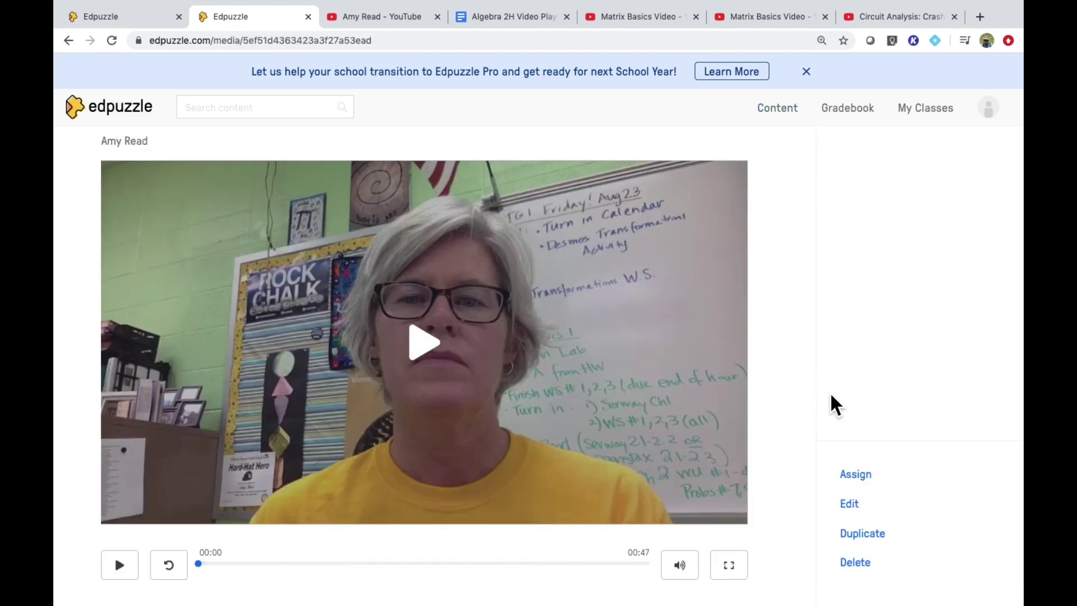
{"action": "left_click", "coordinate": [863, 506]}
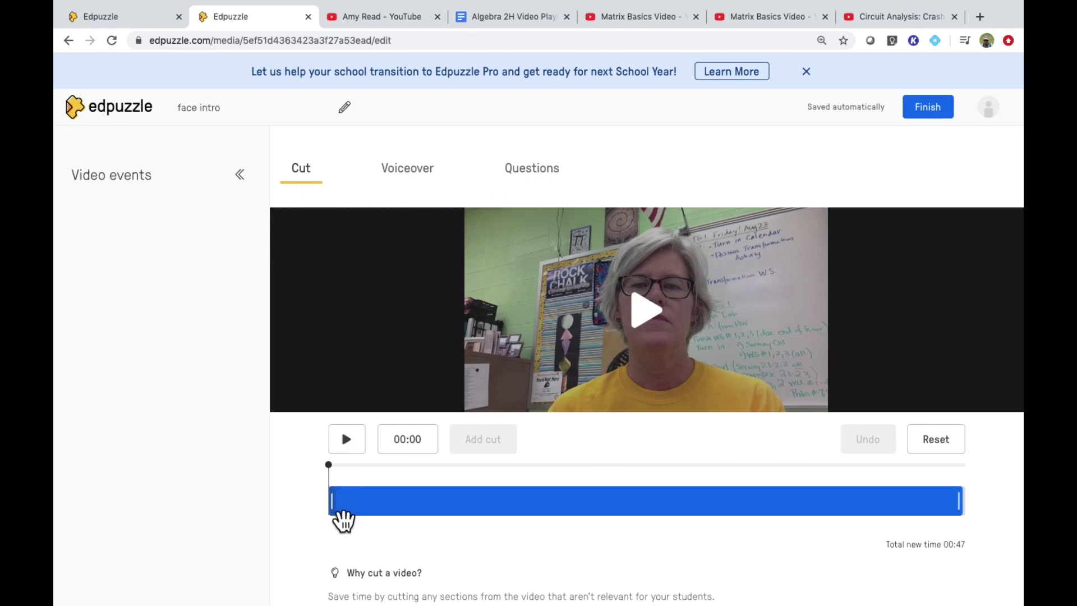
Preview the start of the video in the cut editor up to 00:03 and view the voiceover options
{"action": "mouse_move", "coordinate": [338, 504]}
{"action": "left_mouse_down"}
{"action": "mouse_move", "coordinate": [512, 511]}
{"action": "mouse_move", "coordinate": [327, 512]}
{"action": "left_mouse_up"}
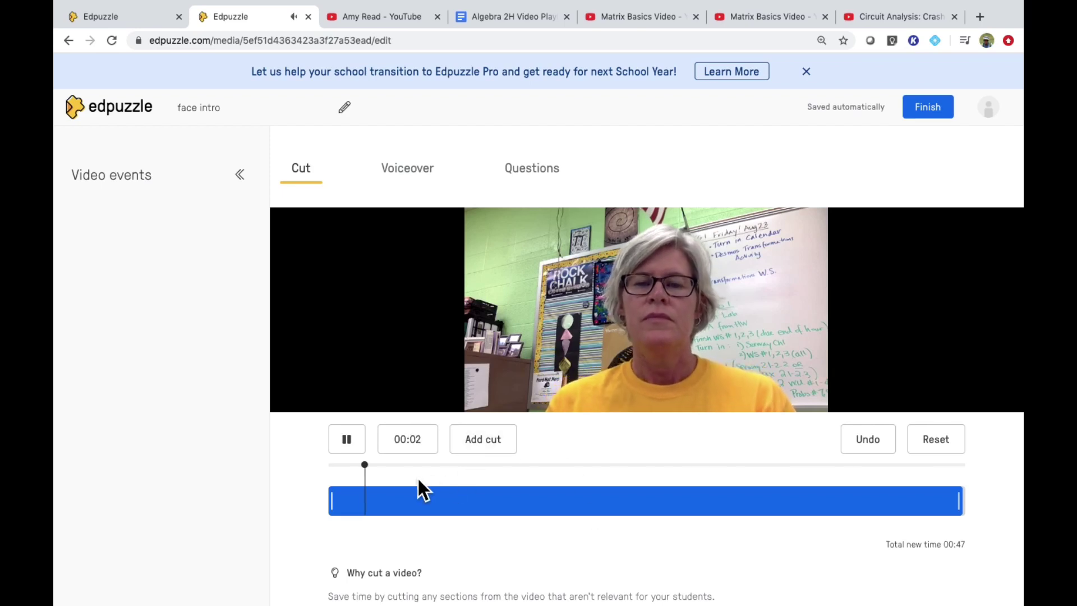
{"action": "left_click", "coordinate": [356, 449]}
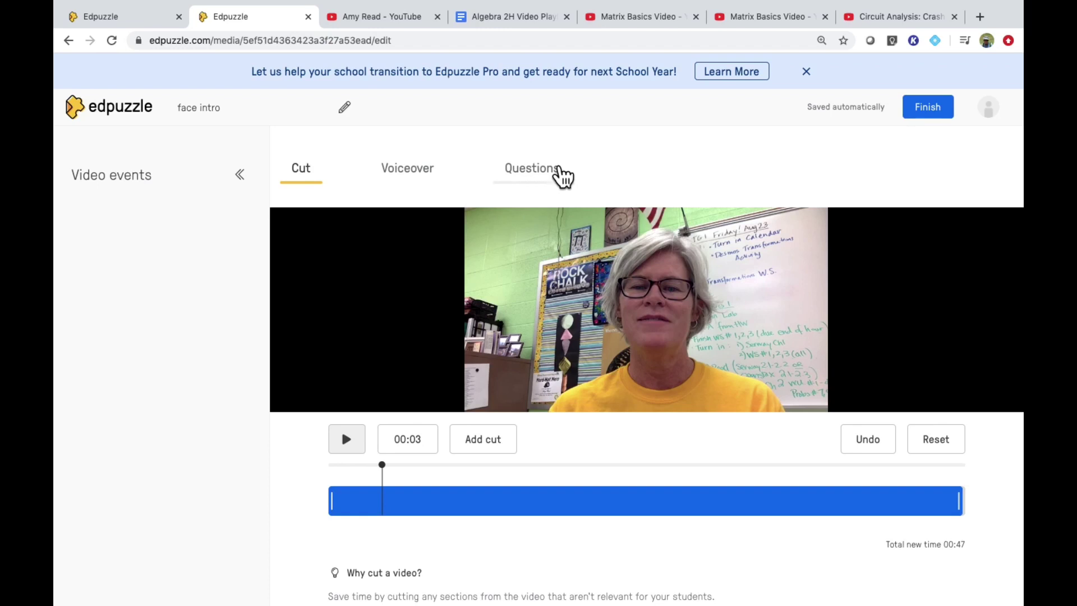
{"action": "left_click", "coordinate": [435, 180]}
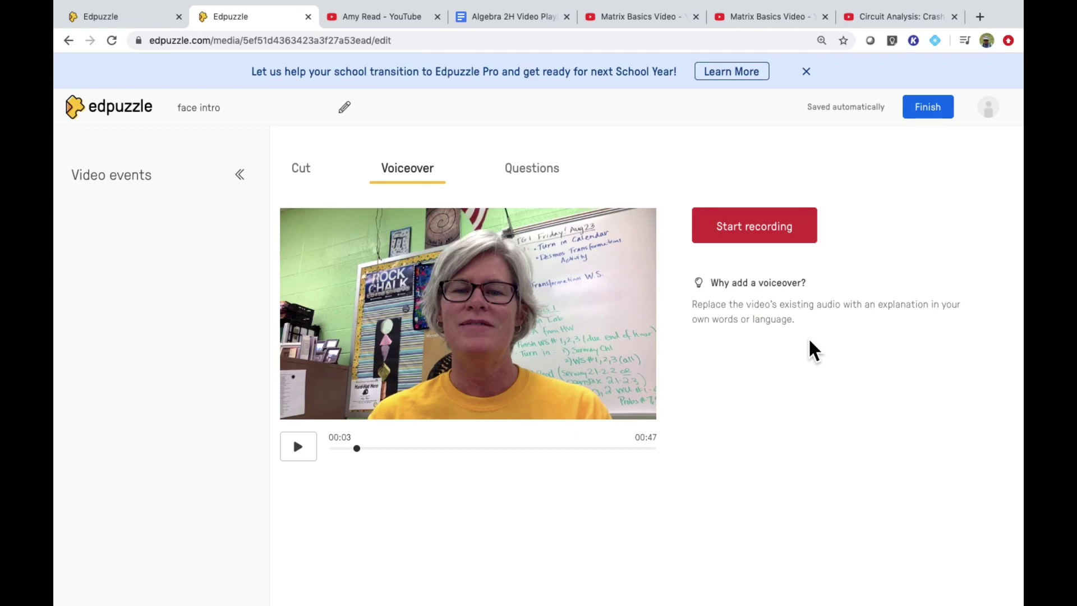
Create a multiple-choice question at 00:10 in the video with the text "What is my name?"
{"action": "left_click", "coordinate": [530, 178]}
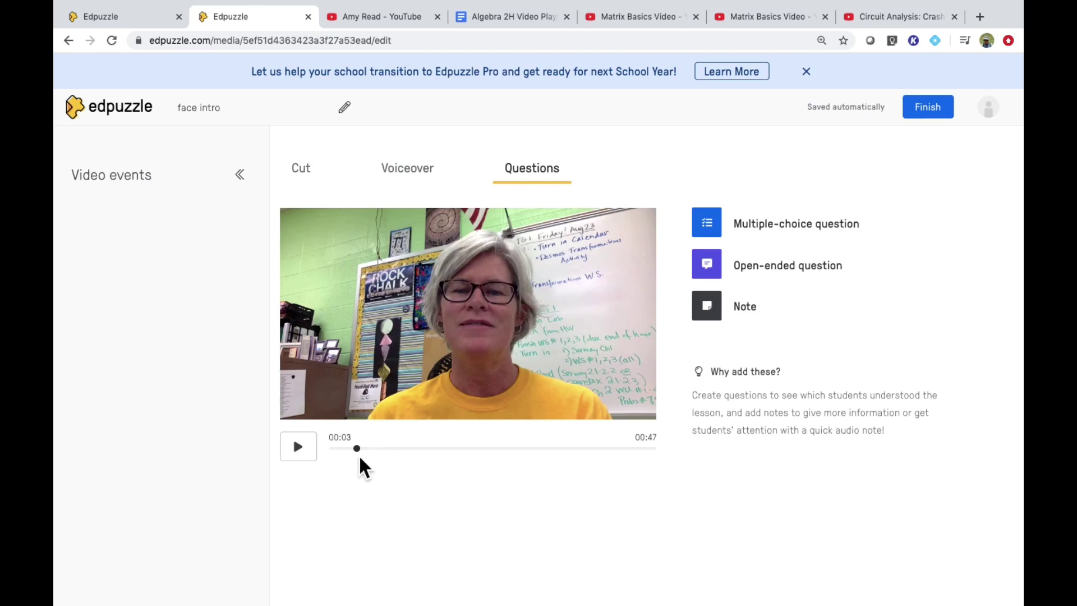
{"action": "left_click_drag", "start_coordinate": [378, 467], "coordinate": [416, 468]}
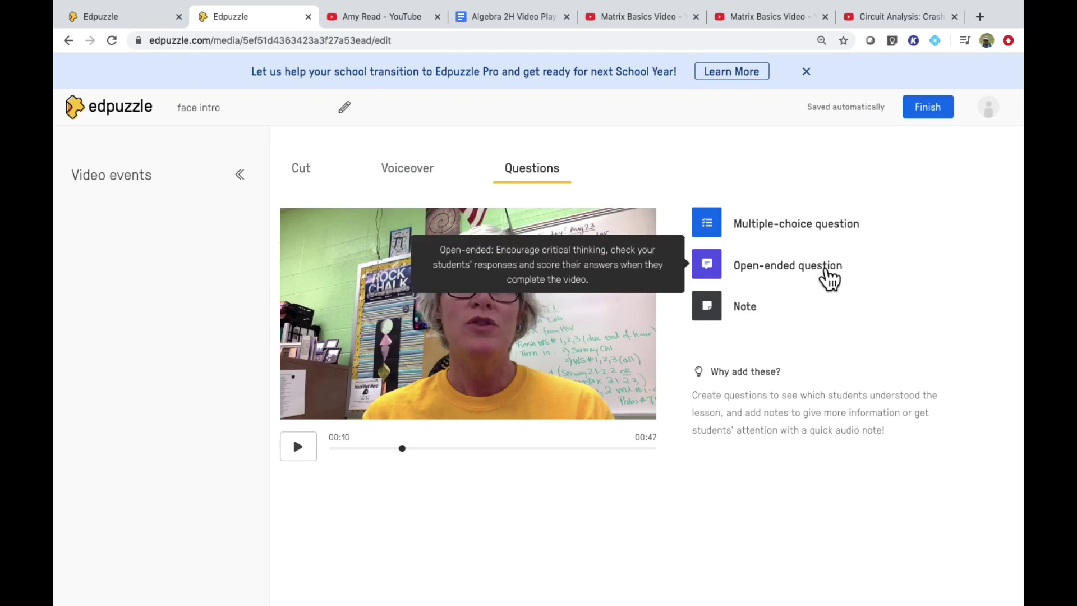
{"action": "left_click", "coordinate": [787, 231]}
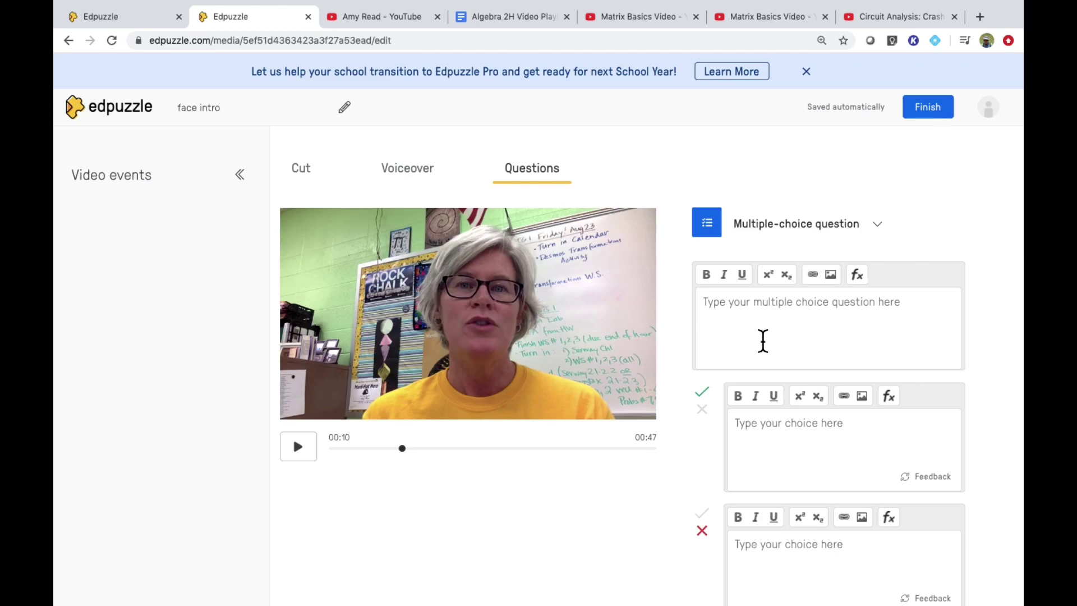
{"action": "type", "text": "What is my m"}
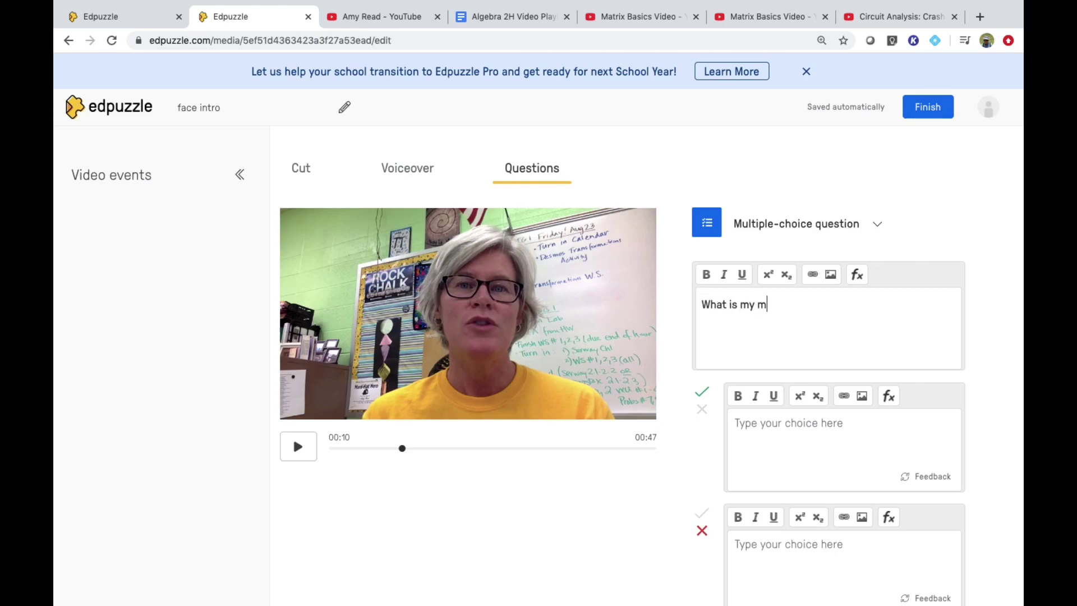
{"action": "key", "text": "BackSpace"}
{"action": "type", "text": "name?"}
{"action": "scroll", "coordinate": [998, 432], "scroll_direction": "down", "scroll_amount": 4}
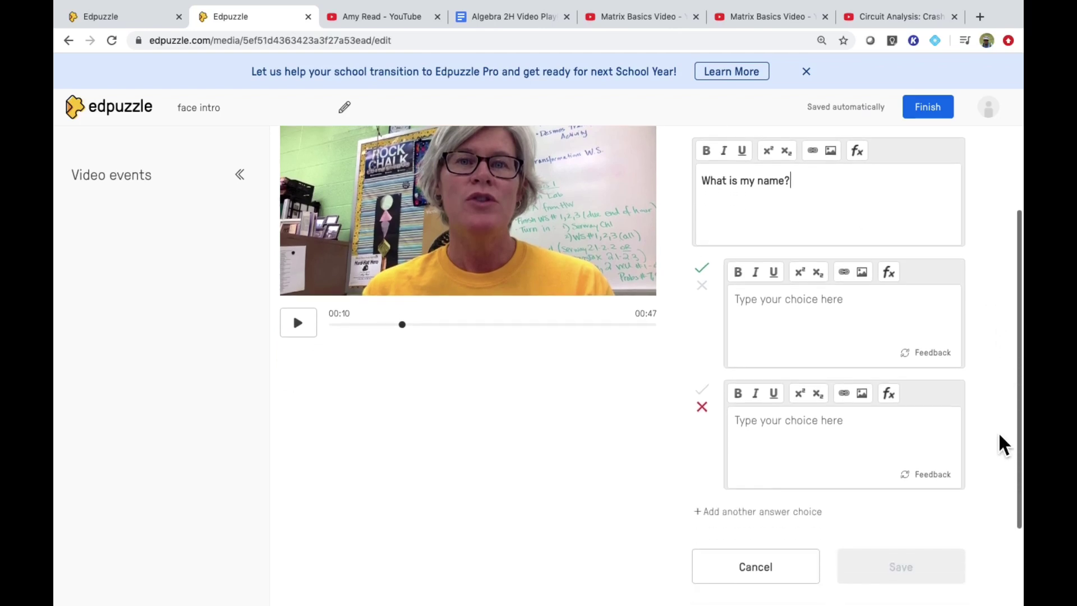
{"action": "scroll", "coordinate": [1000, 436], "scroll_direction": "up", "scroll_amount": 5}
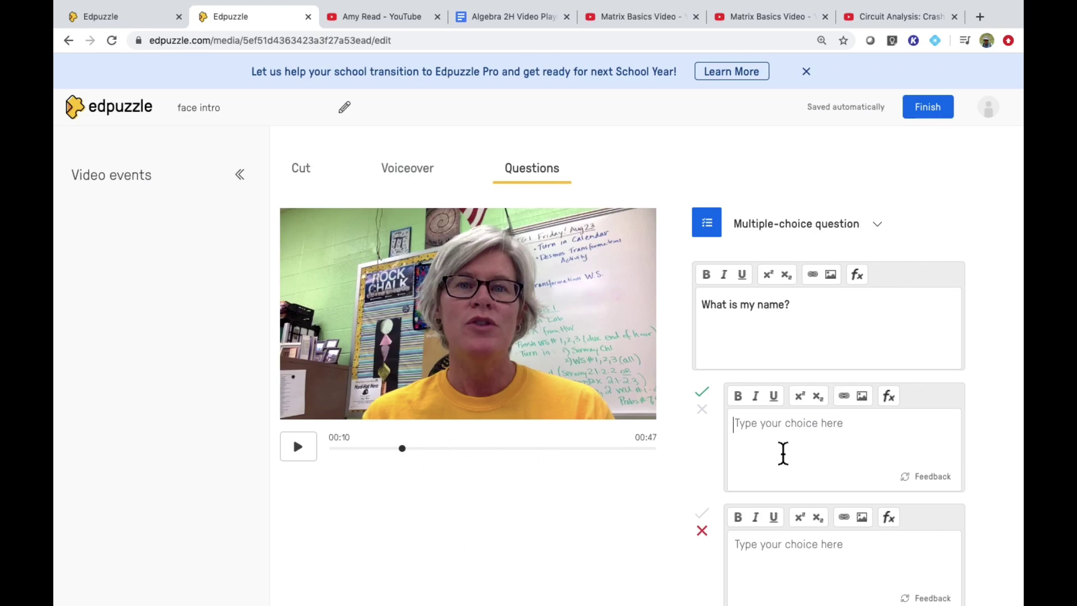
Enter the presenter's first name as the correct answer and another first name as the wrong one, save the question, and continue
{"action": "type", "text": "AMy"}
{"action": "key", "text": "BackSpace"}
{"action": "key", "text": "BackSpace"}
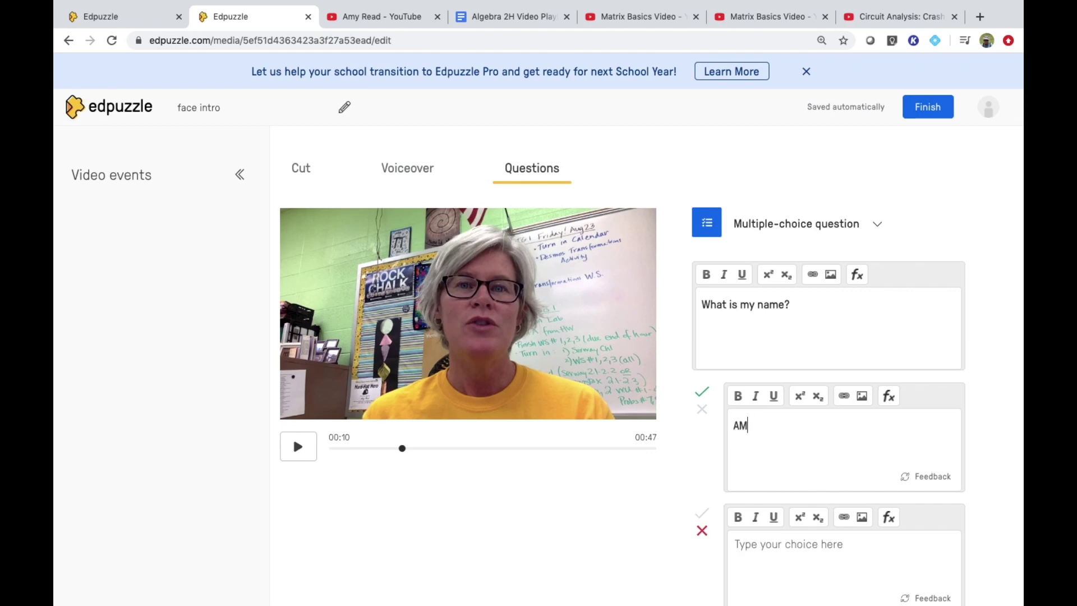
{"action": "type", "text": "my"}
{"action": "type", "text": "Mark"}
{"action": "scroll", "coordinate": [810, 562], "scroll_direction": "down", "scroll_amount": 2}
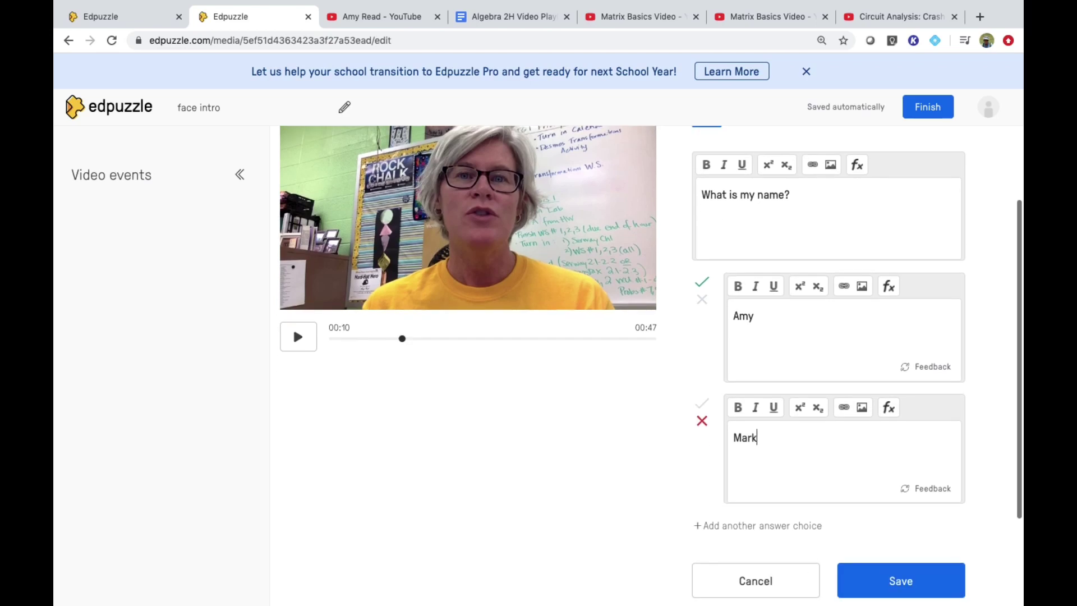
{"action": "left_click", "coordinate": [903, 588]}
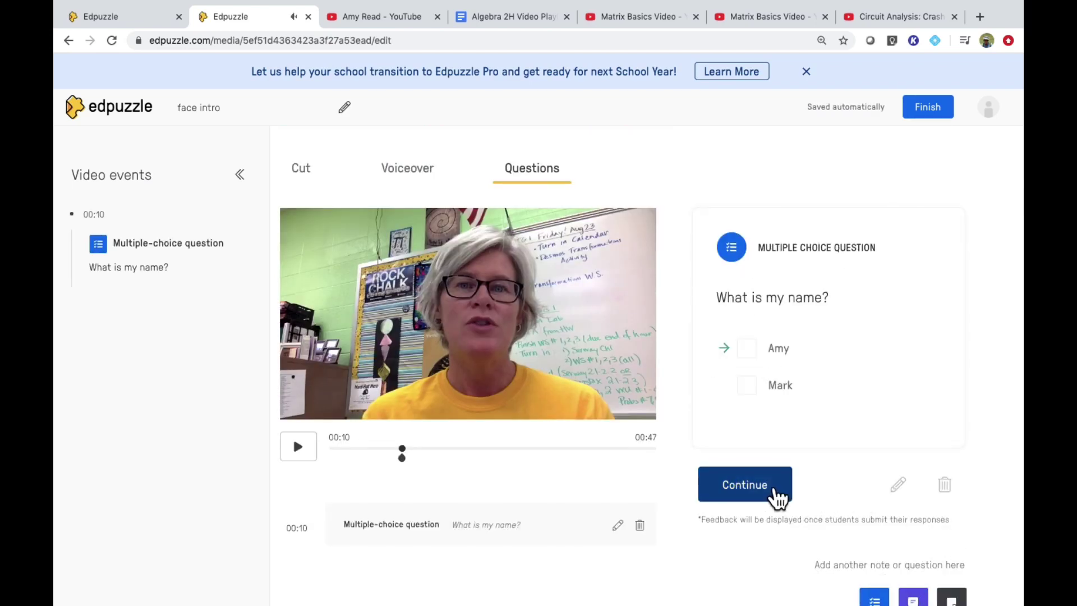
{"action": "left_click", "coordinate": [776, 496]}
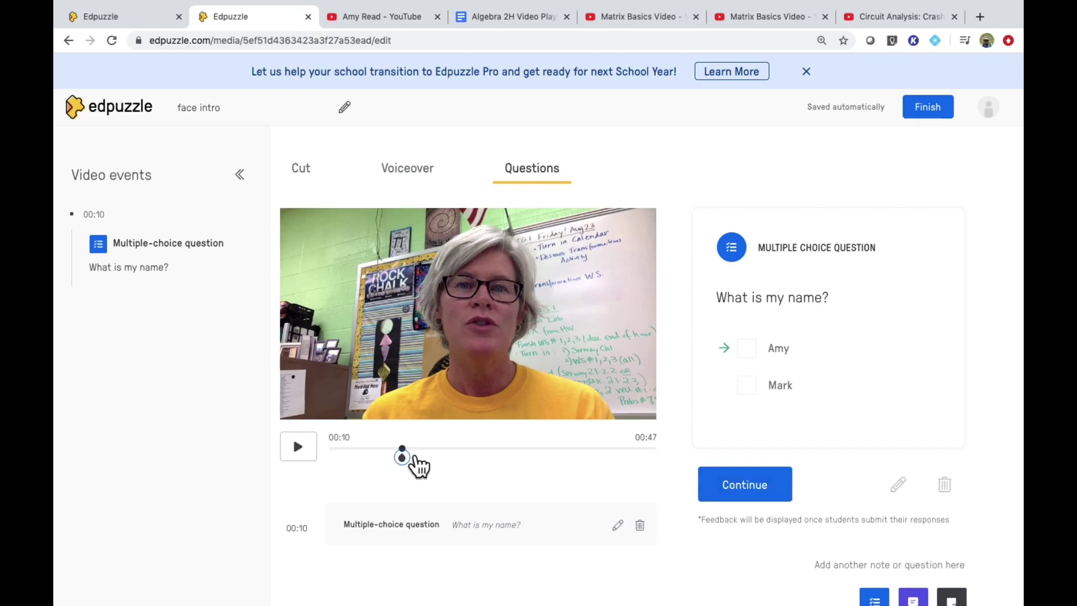
{"action": "left_click", "coordinate": [480, 451]}
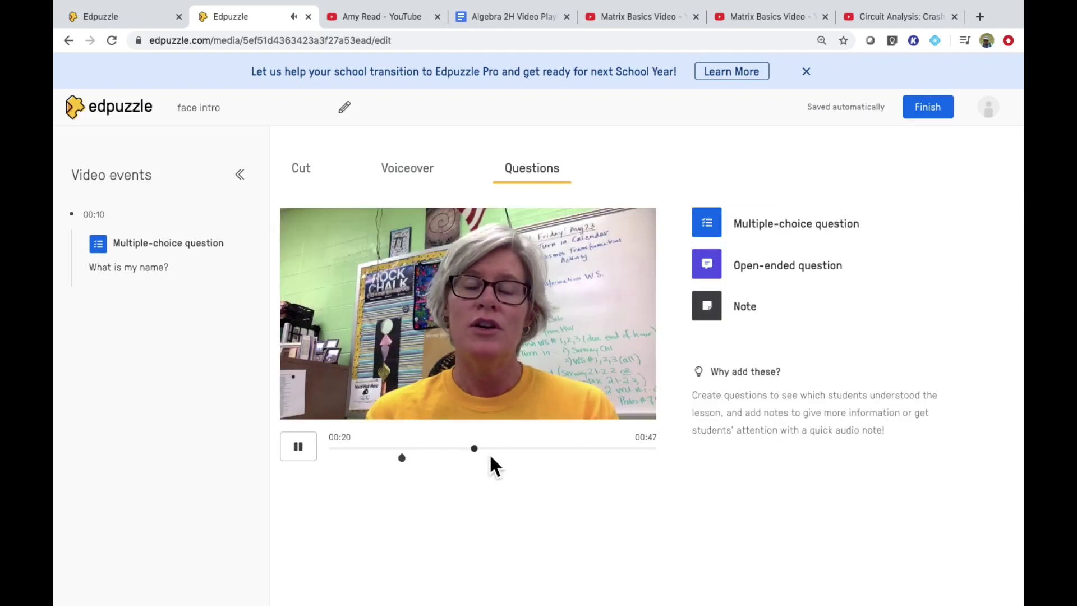
{"action": "left_click", "coordinate": [310, 458]}
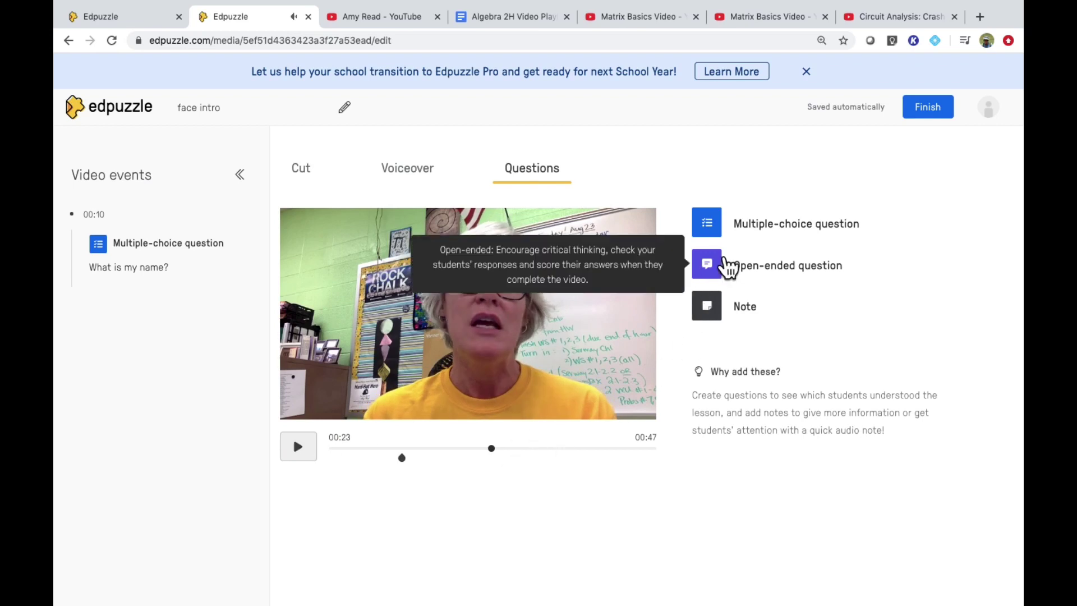
{"action": "left_click", "coordinate": [778, 230]}
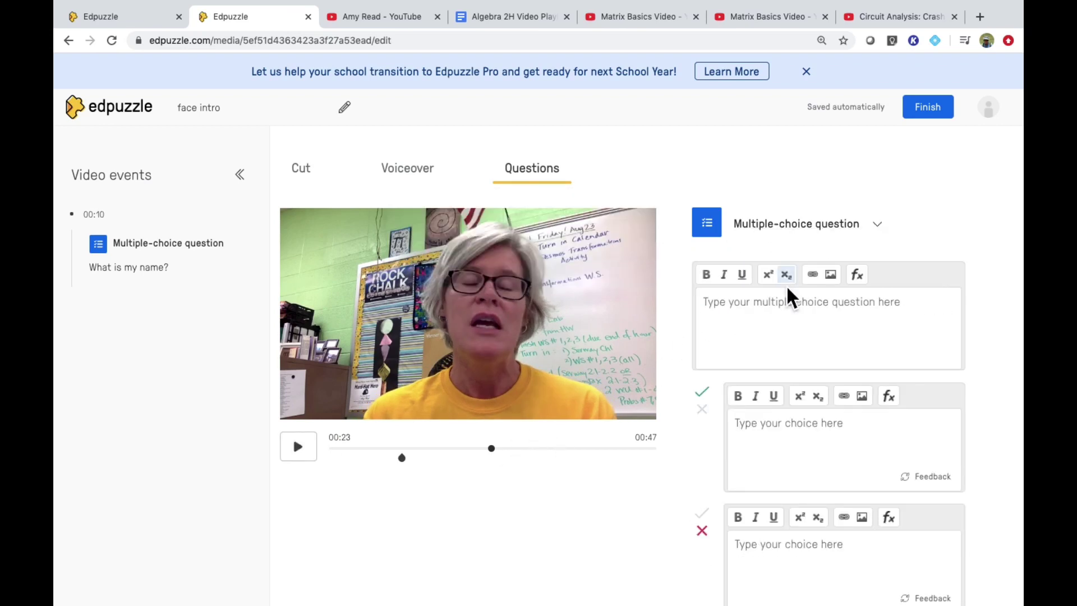
{"action": "left_click", "coordinate": [788, 336]}
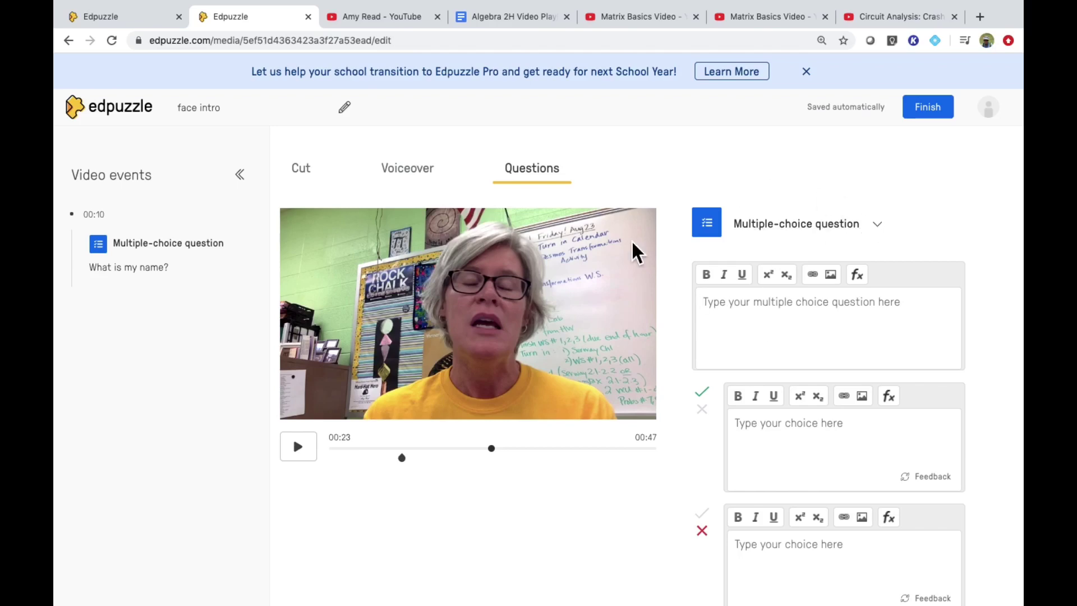
Finish editing and assign the "face intro" video to the Alg 2H 2019-20 1st hour class with Prevent Skipping on
{"action": "left_click", "coordinate": [931, 112]}
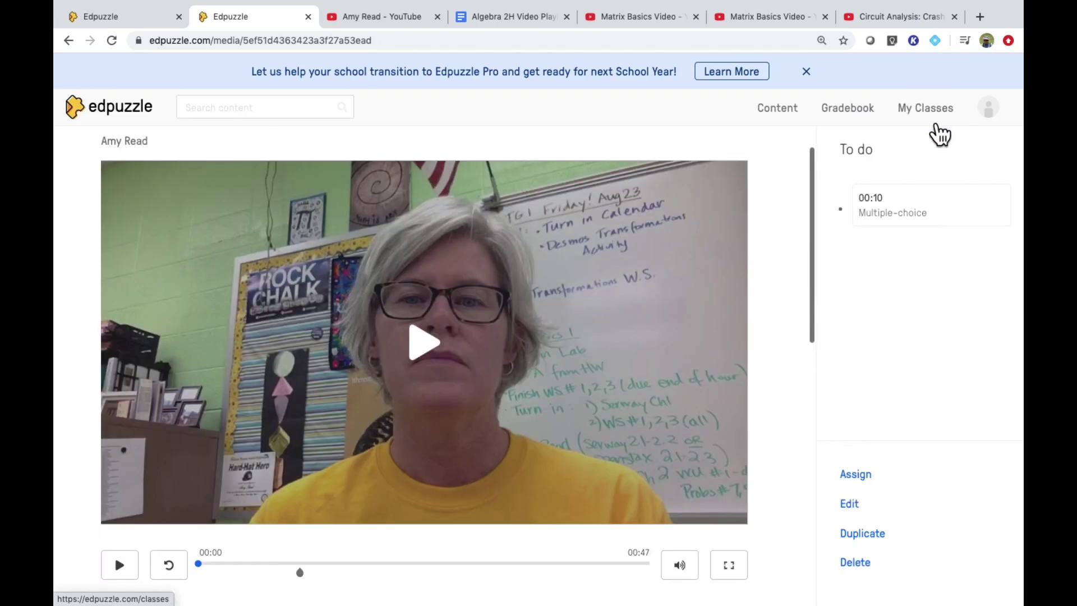
{"action": "left_click", "coordinate": [856, 475]}
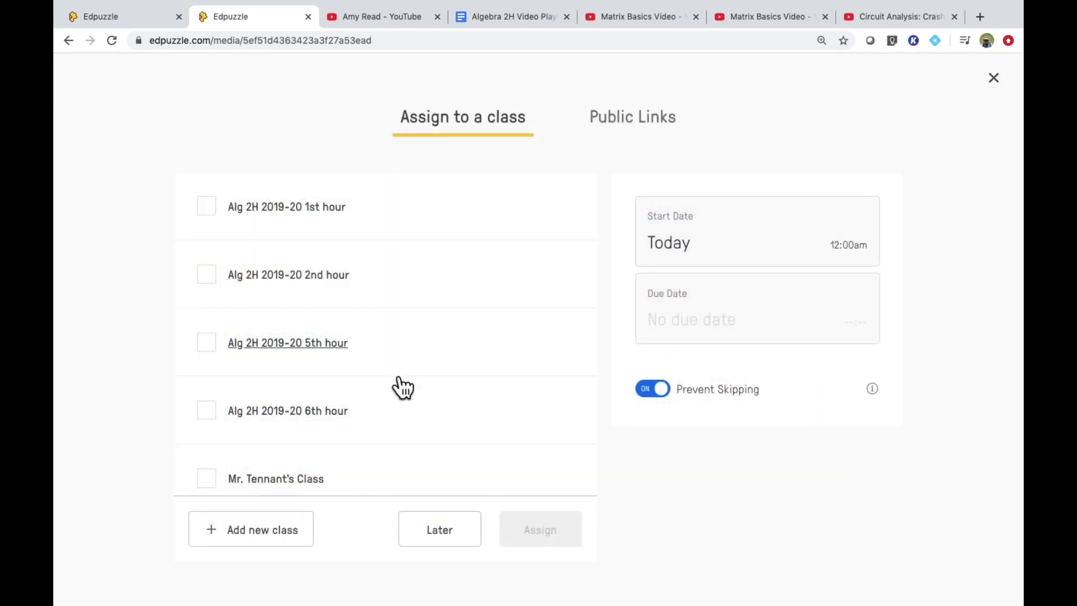
{"action": "scroll", "coordinate": [432, 399], "scroll_direction": "down", "scroll_amount": 1}
{"action": "scroll", "coordinate": [431, 403], "scroll_direction": "up", "scroll_amount": 1}
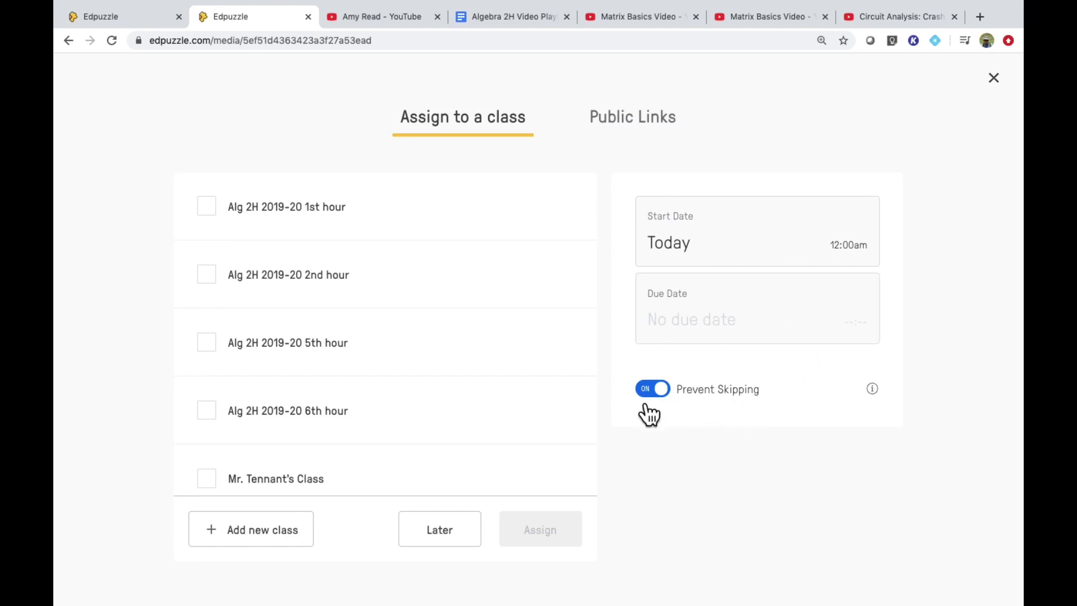
{"action": "left_click", "coordinate": [664, 394]}
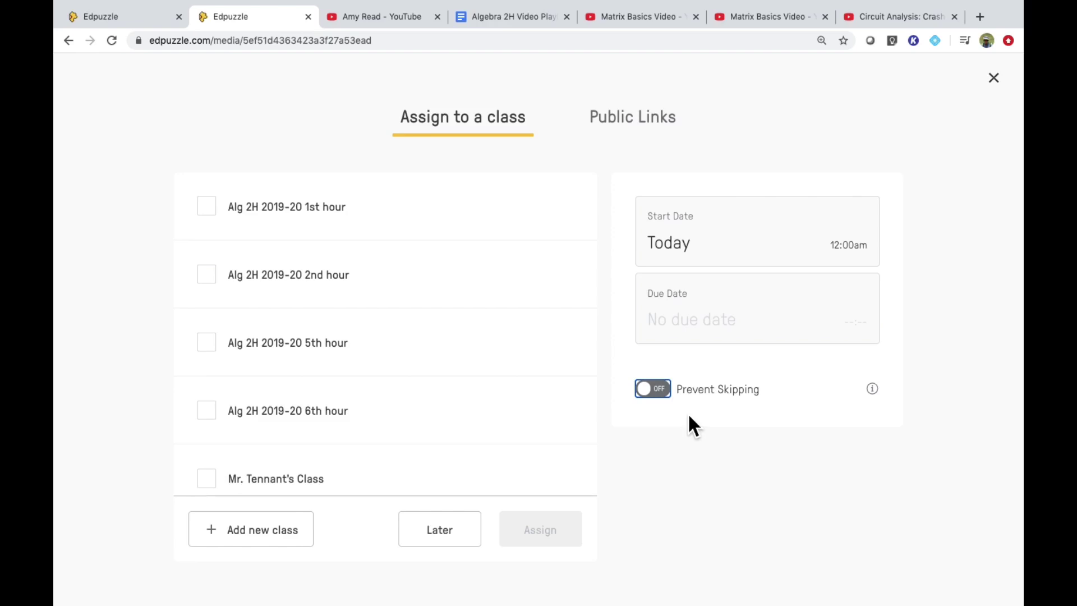
{"action": "left_click", "coordinate": [681, 402]}
{"action": "left_click", "coordinate": [218, 215]}
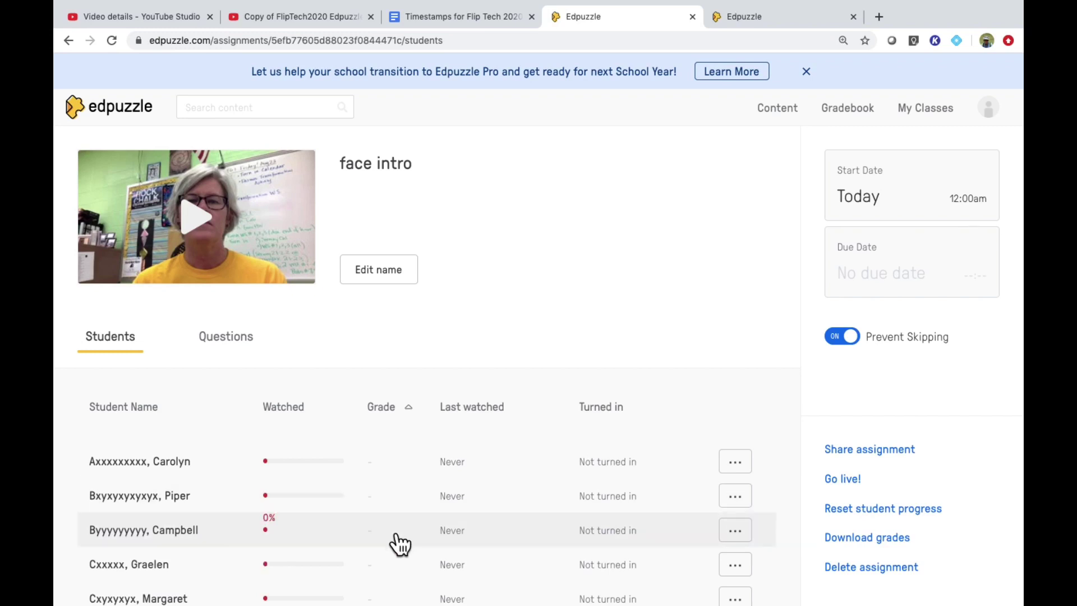
View the assignment's share link and embed code, and open the gradebook for the Alg 2H 2019-20 1st hour class
{"action": "scroll", "coordinate": [399, 543], "scroll_direction": "down", "scroll_amount": 1}
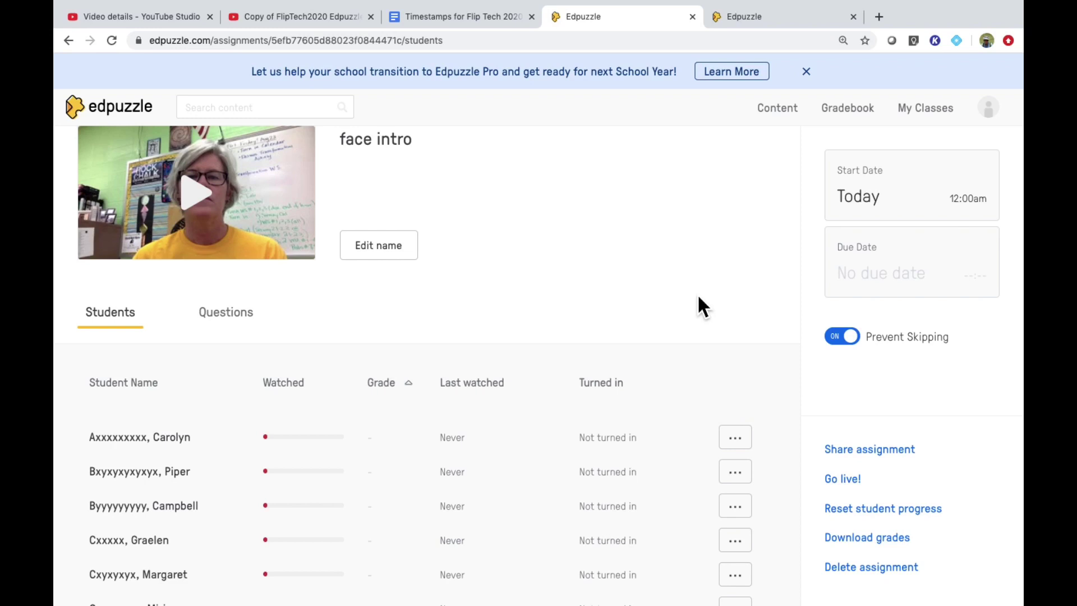
{"action": "left_click", "coordinate": [911, 452]}
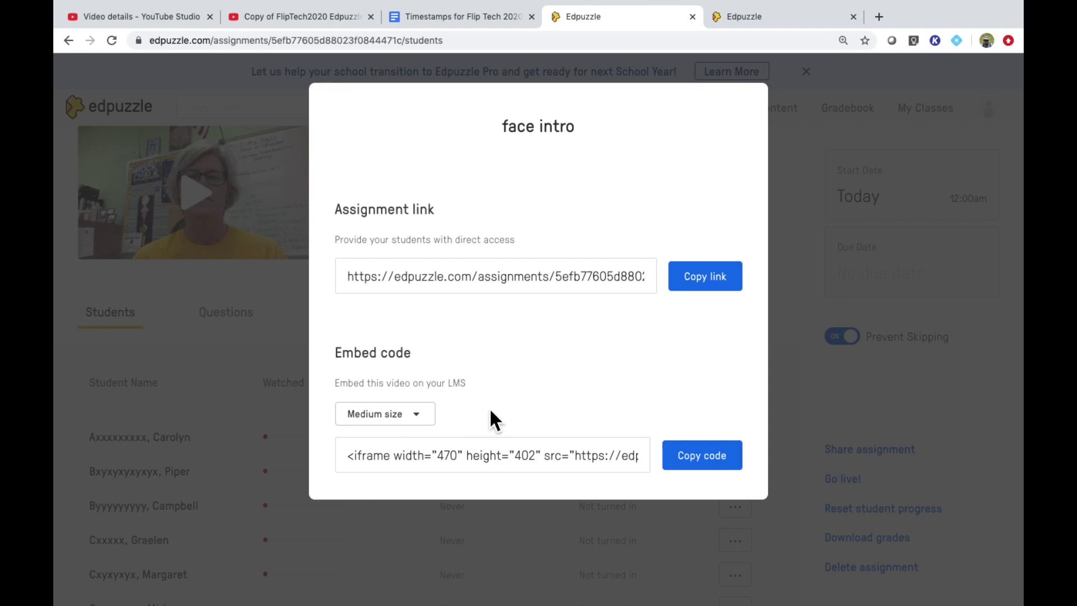
{"action": "left_click", "coordinate": [250, 364]}
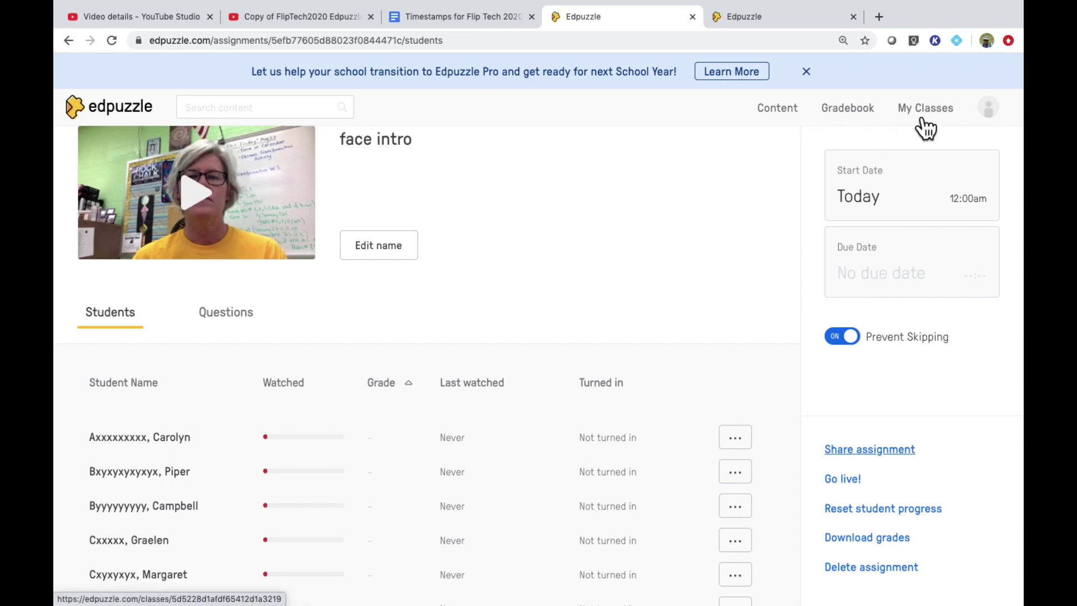
{"action": "left_click", "coordinate": [866, 121]}
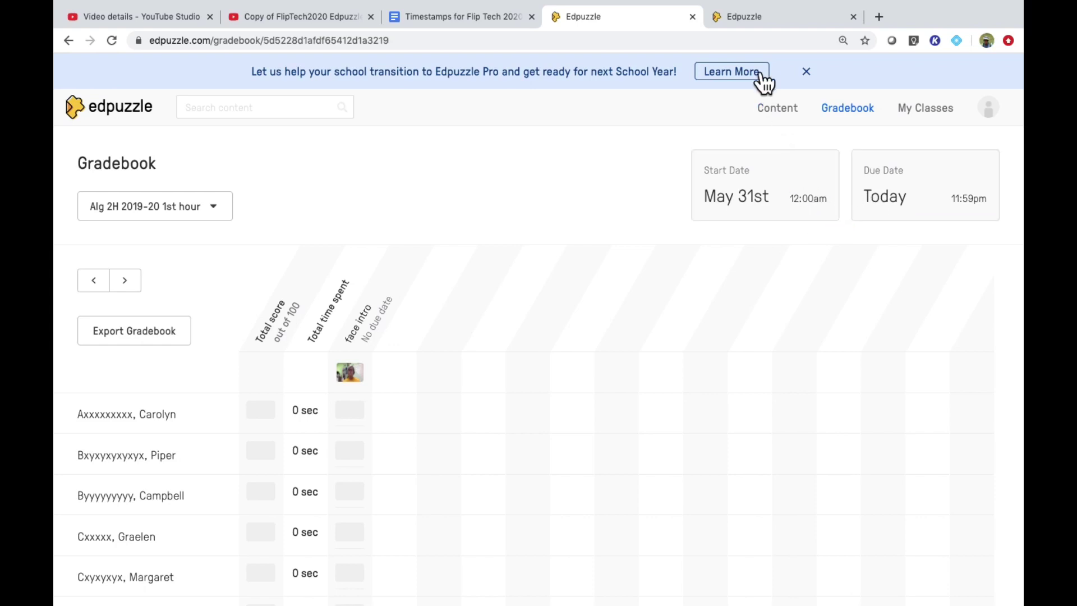
View the 9 6 Graphing Sine viewing progress of the student with 29 min total time, and return to the class gradebook
{"action": "left_click", "coordinate": [776, 11]}
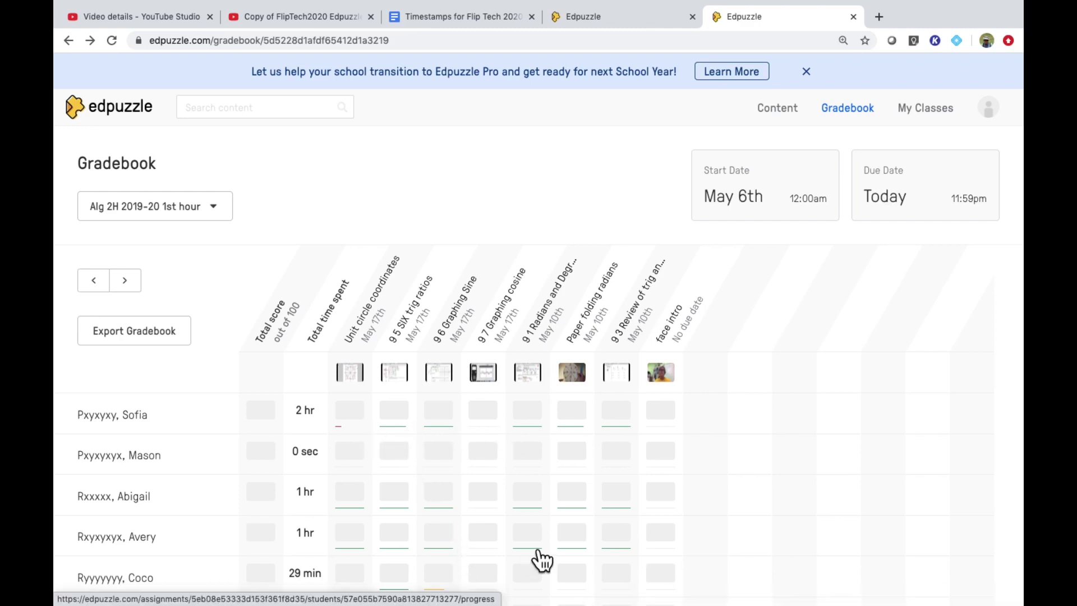
{"action": "scroll", "coordinate": [565, 516], "scroll_direction": "down", "scroll_amount": 1}
{"action": "scroll", "coordinate": [565, 516], "scroll_direction": "up", "scroll_amount": 2}
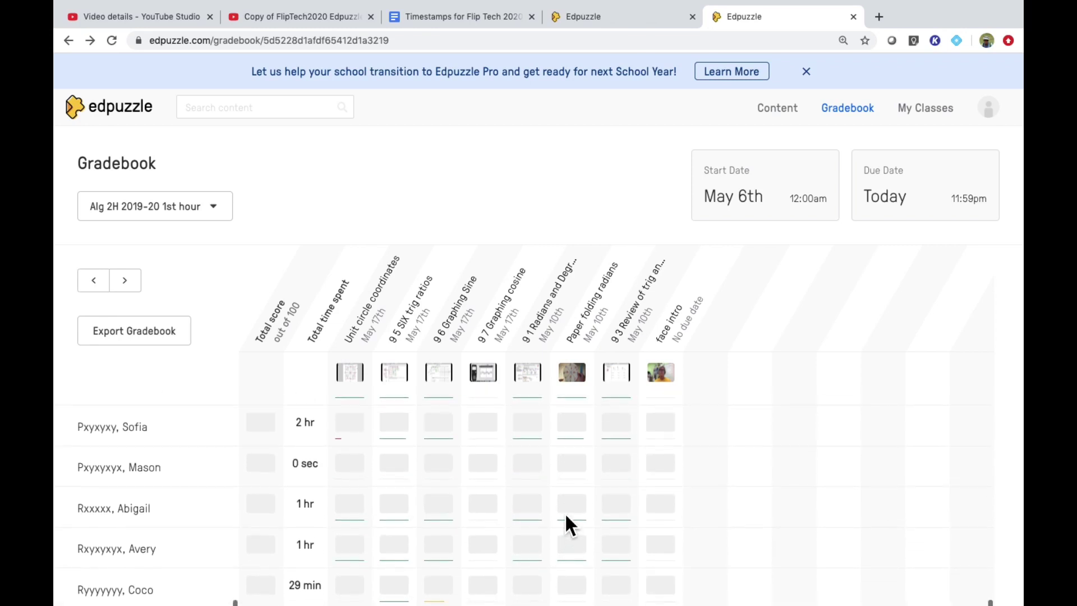
{"action": "scroll", "coordinate": [573, 528], "scroll_direction": "down", "scroll_amount": 1}
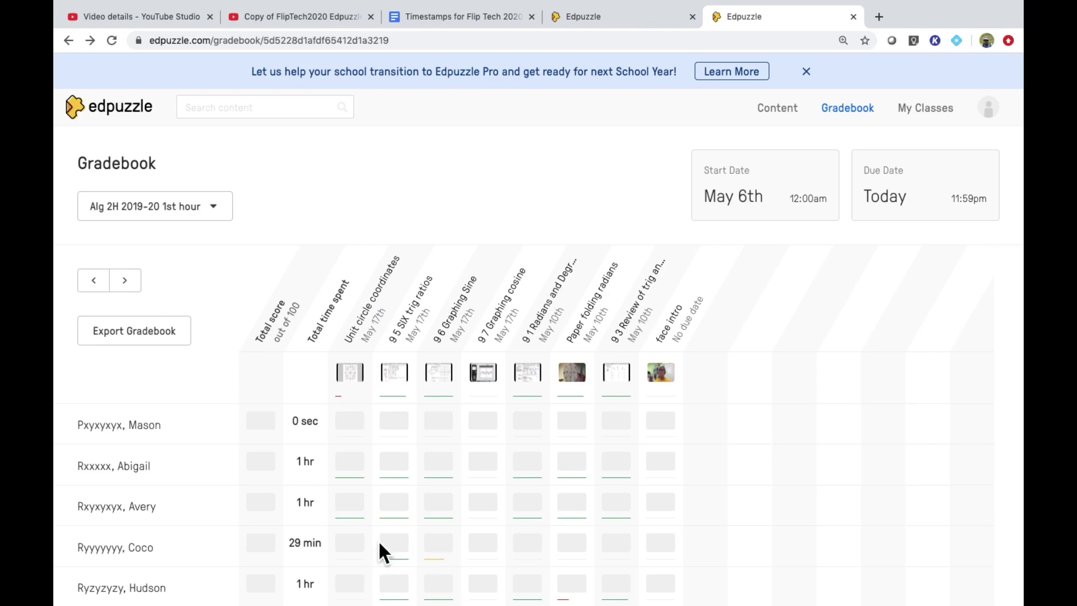
{"action": "left_click", "coordinate": [448, 556]}
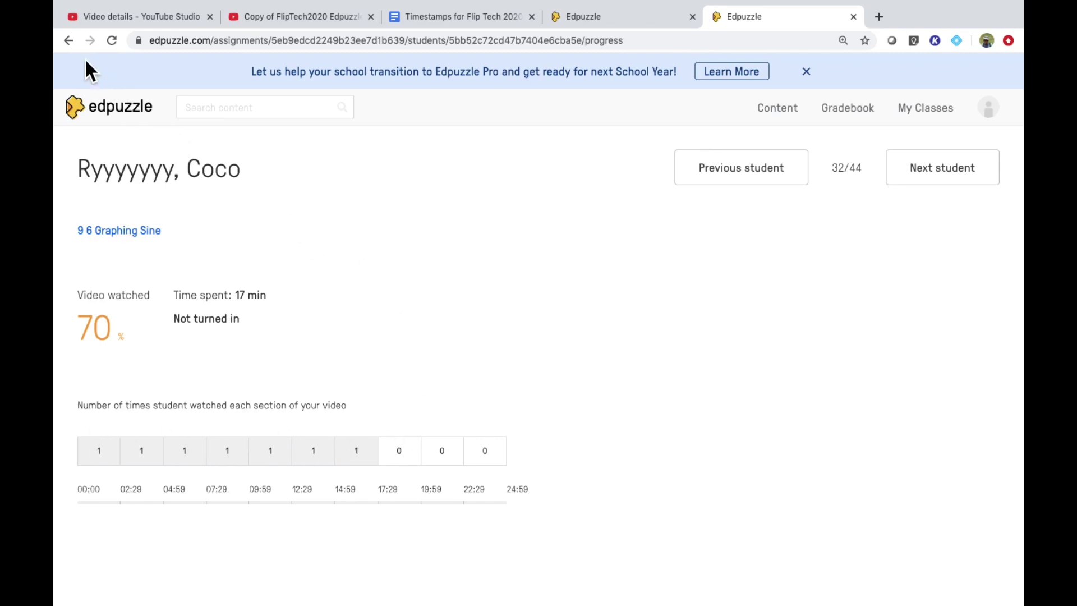
{"action": "key", "text": "ctrl+shift+Tab"}
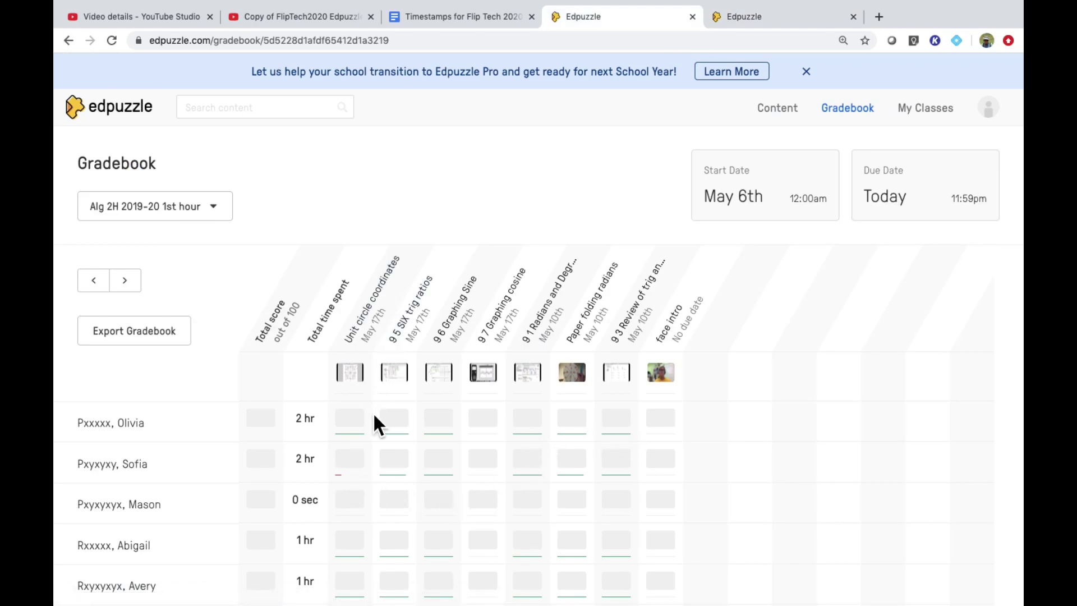
View the viewing progress of the student with the short red Unit circle coordinates bar, for that video and for 9 5 SIX trig ratios
{"action": "left_click", "coordinate": [360, 474]}
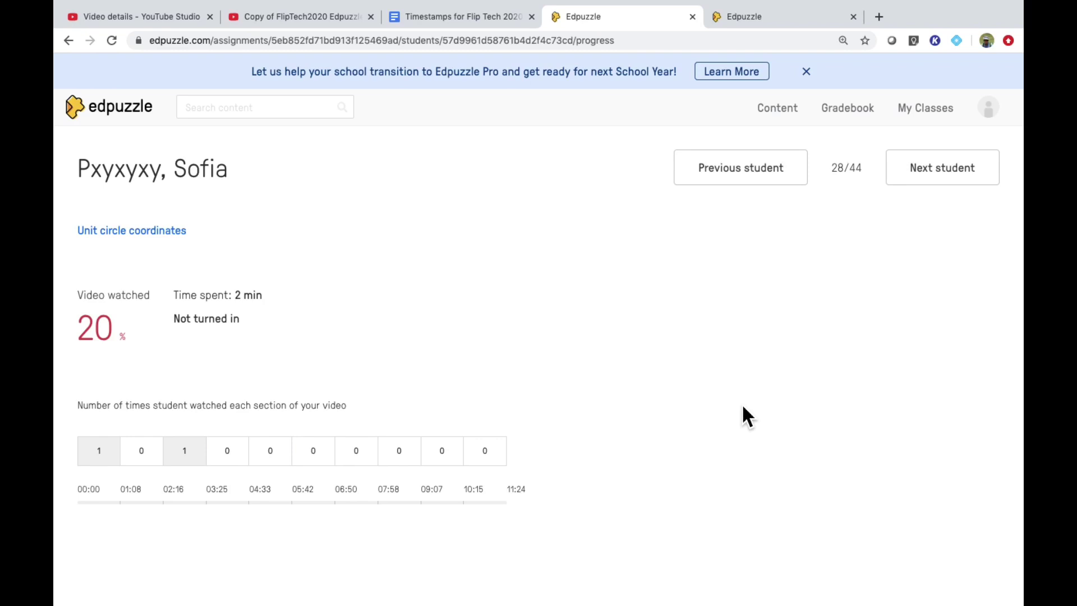
{"action": "key", "text": "super+bracketleft"}
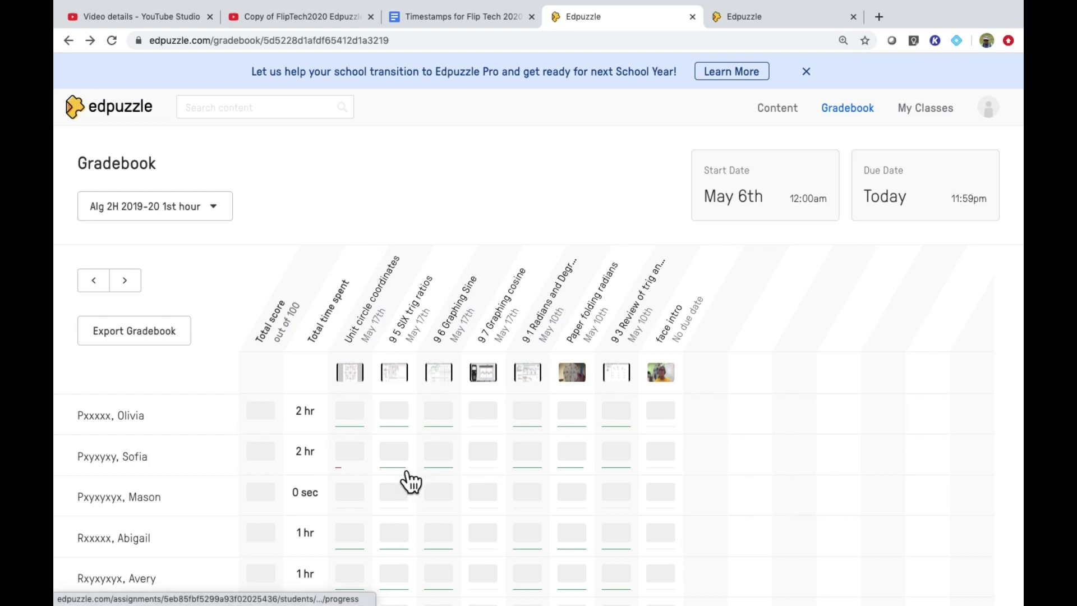
{"action": "left_click", "coordinate": [402, 480]}
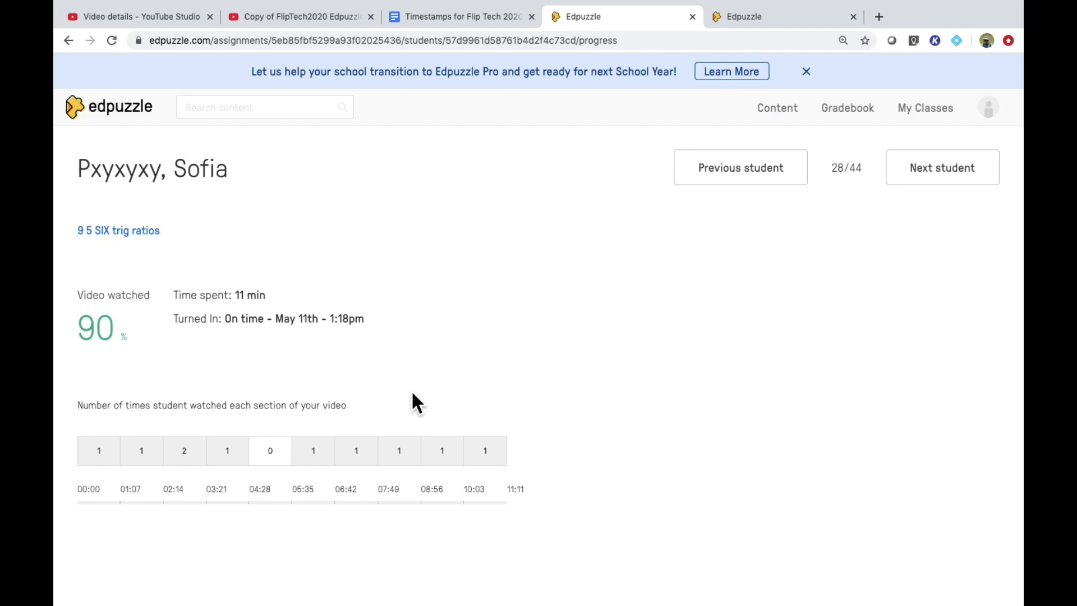
{"action": "left_click", "coordinate": [75, 43]}
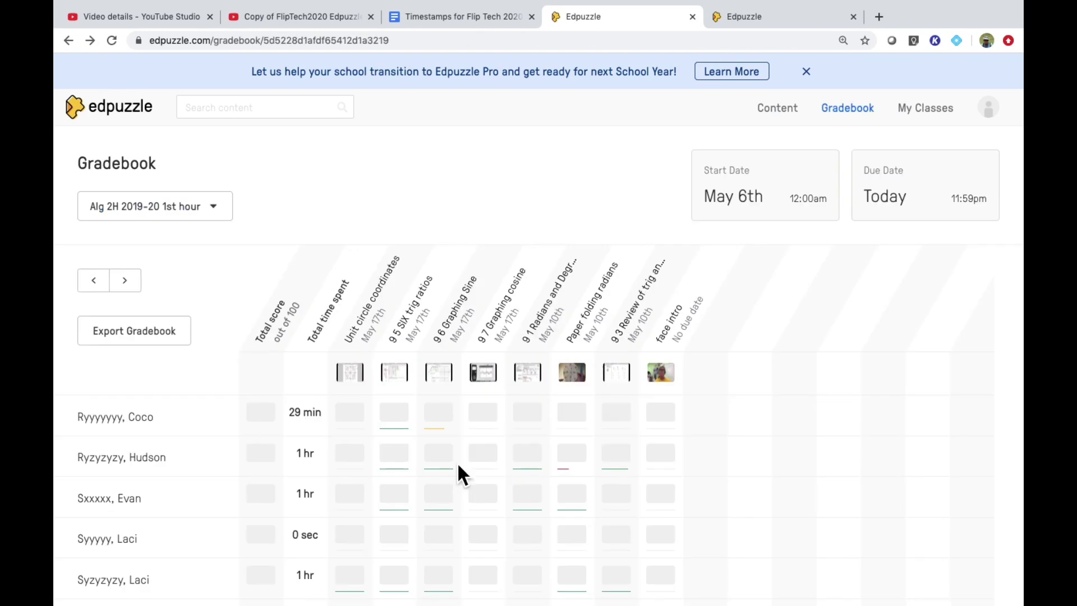
View the progress of the student with the red Paper folding radians bar, and look through the class scores from Aug. 15th to Sept. 30th
{"action": "left_click", "coordinate": [583, 466]}
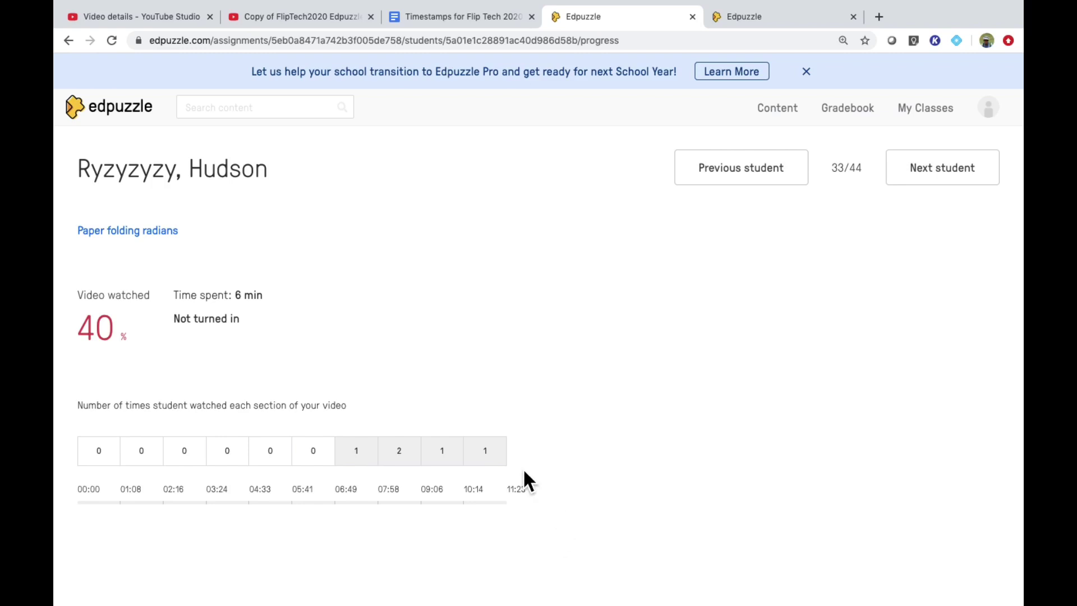
{"action": "key", "text": "alt+Left"}
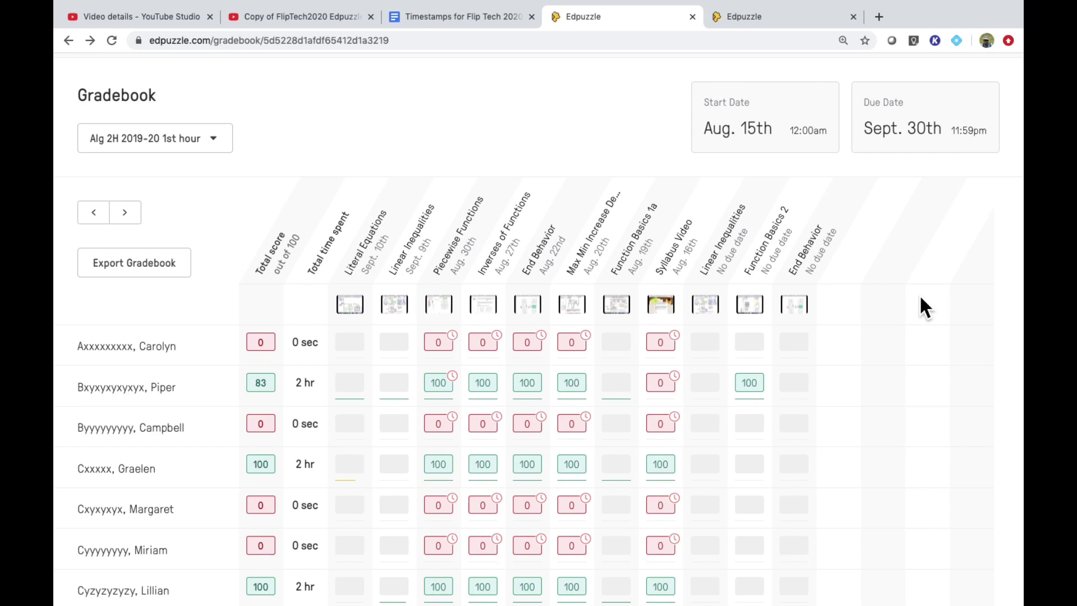
{"action": "scroll", "coordinate": [920, 297], "scroll_direction": "down", "scroll_amount": 1}
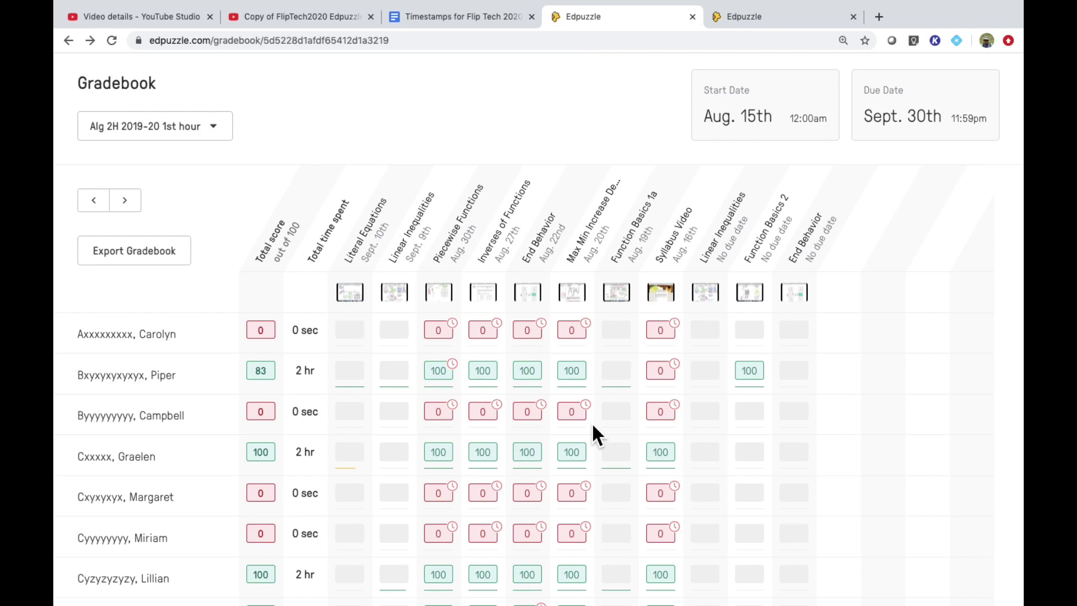
{"action": "scroll", "coordinate": [594, 433], "scroll_direction": "down", "scroll_amount": 5}
{"action": "scroll", "coordinate": [594, 433], "scroll_direction": "down", "scroll_amount": 3}
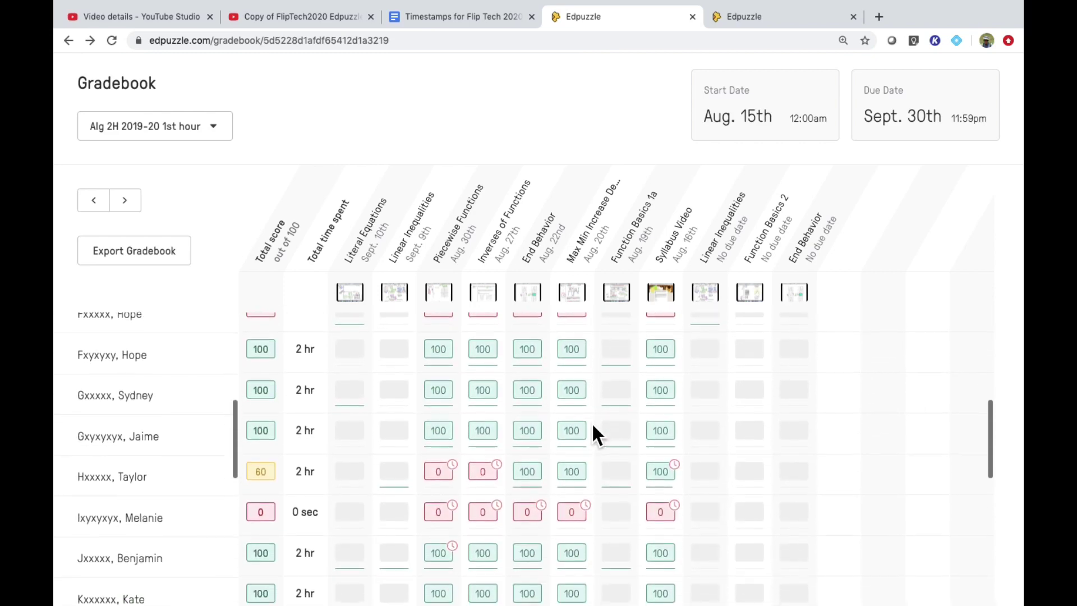